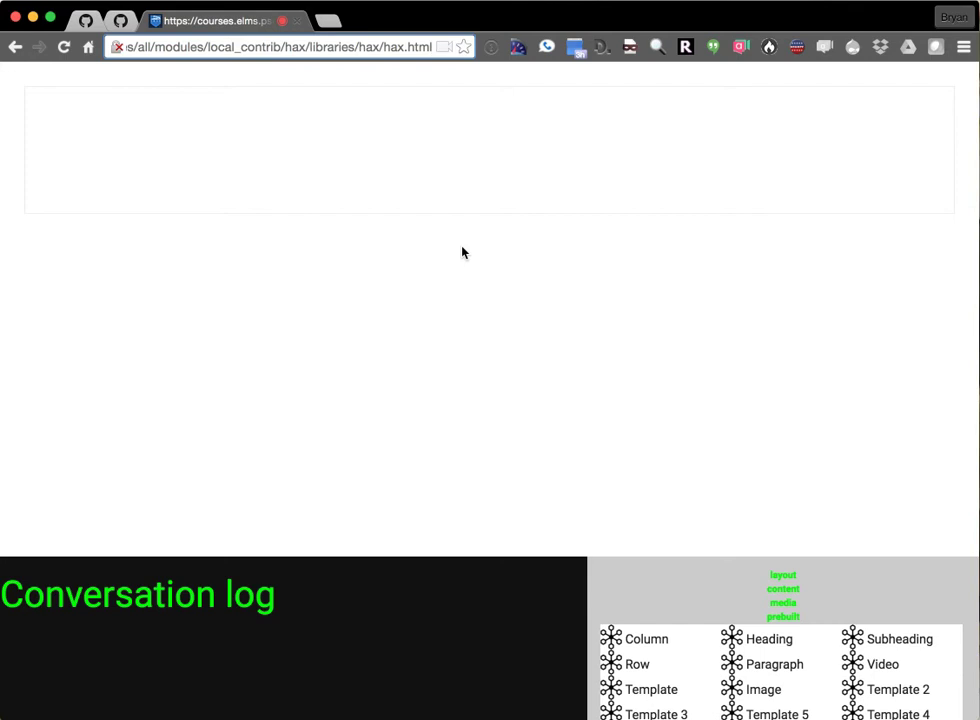
Step: Switch to Sublime Text and review the subheading template's subheading.tpl.html, template.yml and subheading.gif files
left_click(452, 351)
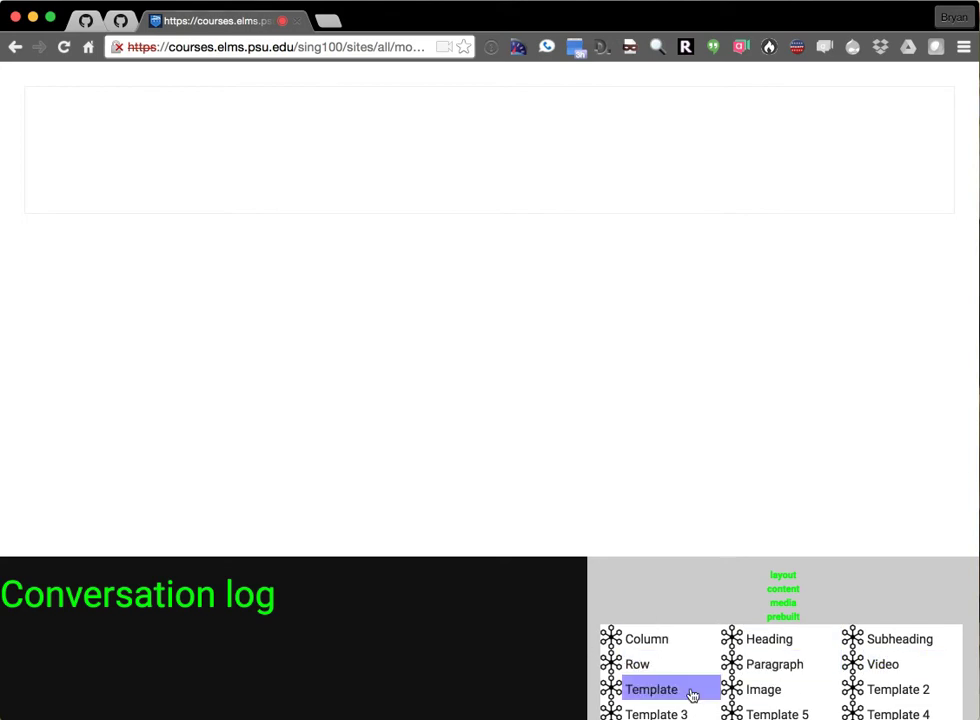
key("super+Tab")
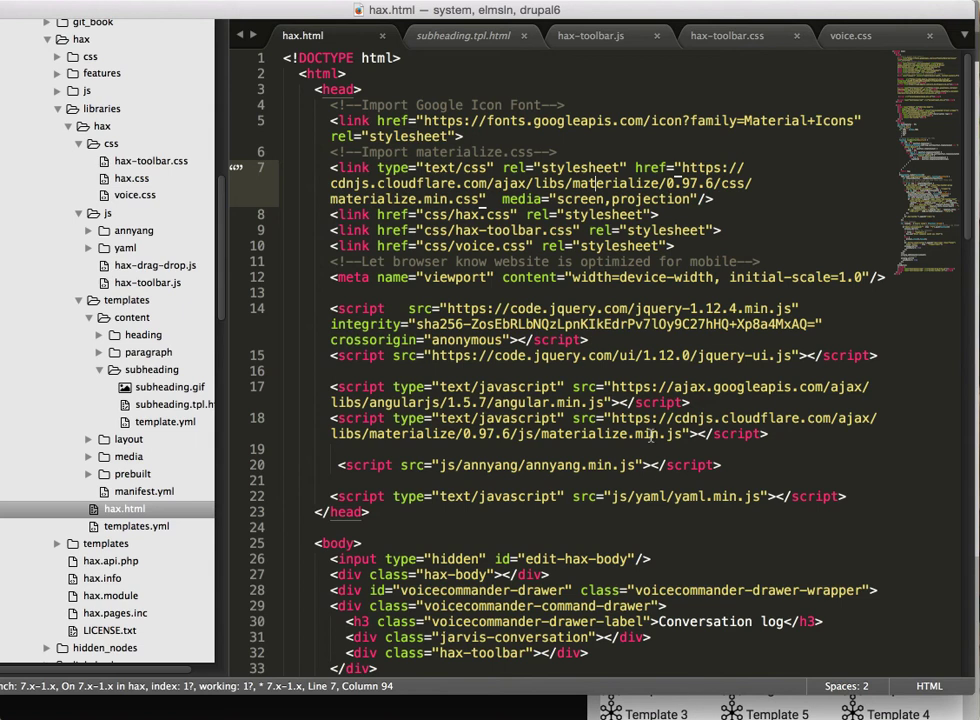
left_click(640, 433)
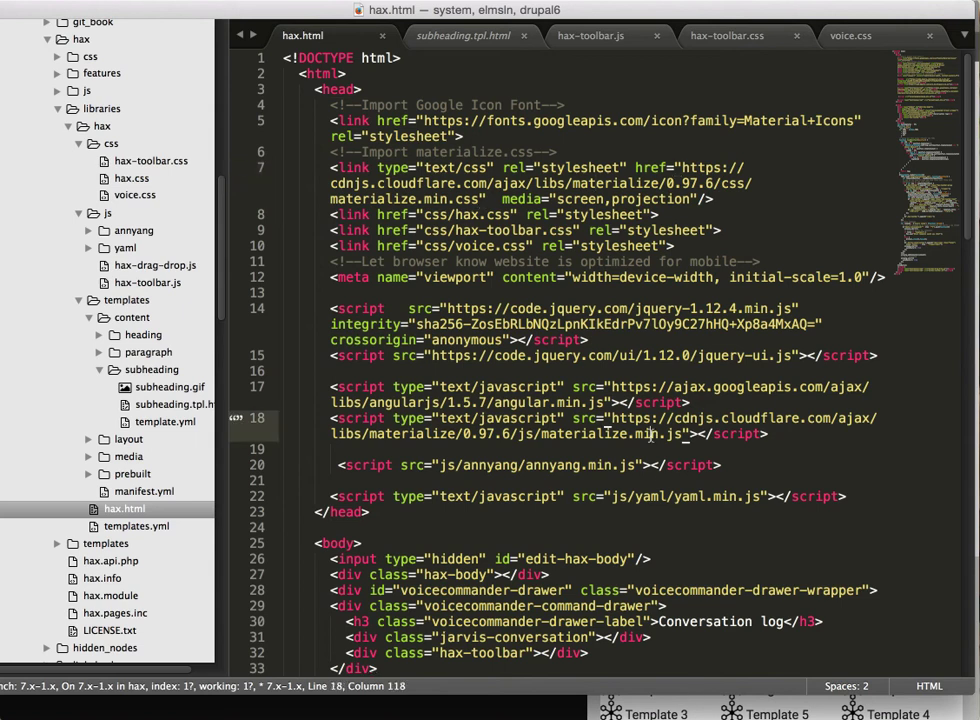
left_click(143, 406)
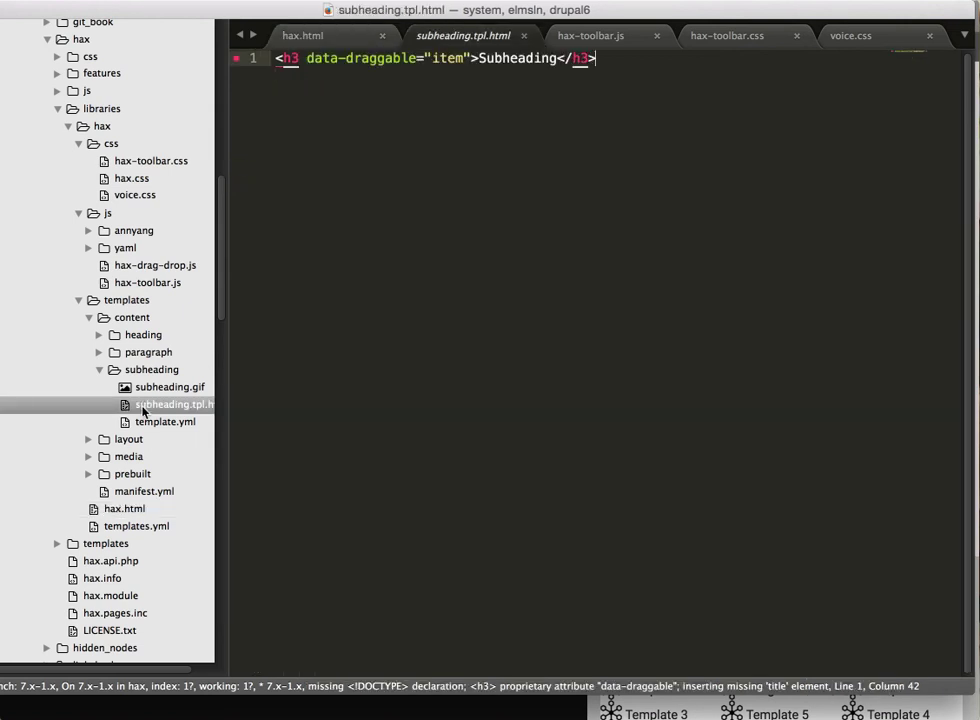
left_click(150, 421)
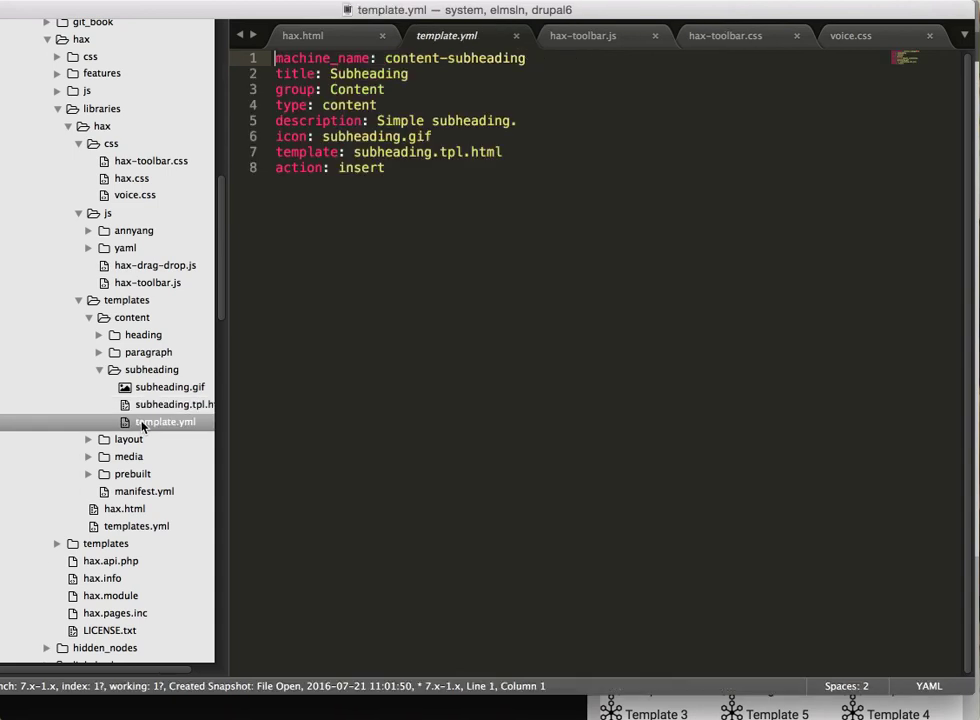
left_click(456, 184)
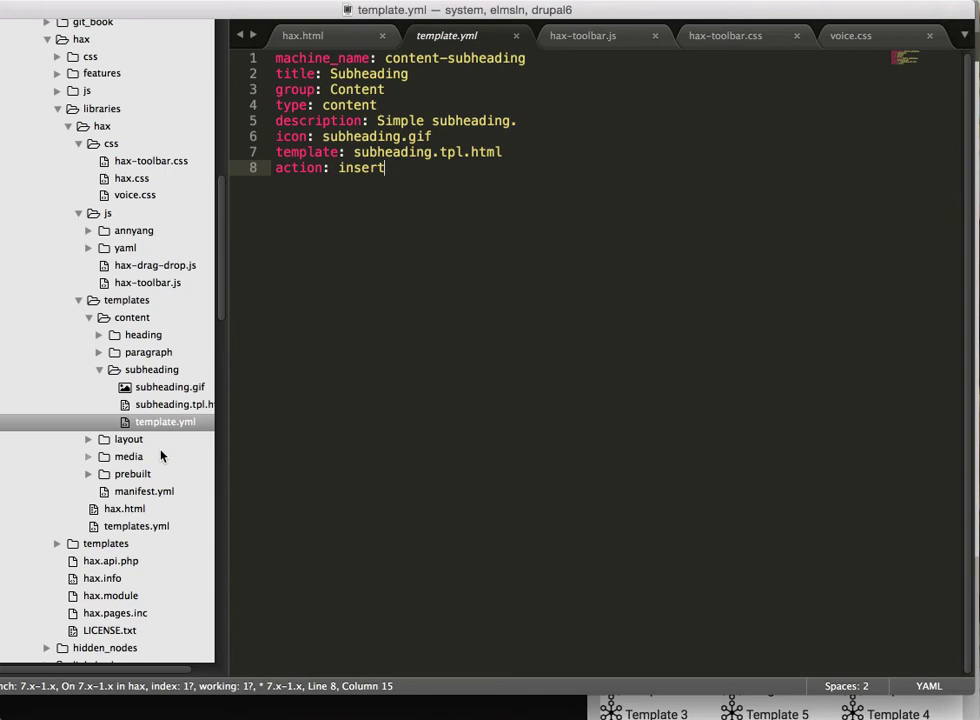
left_click(190, 405)
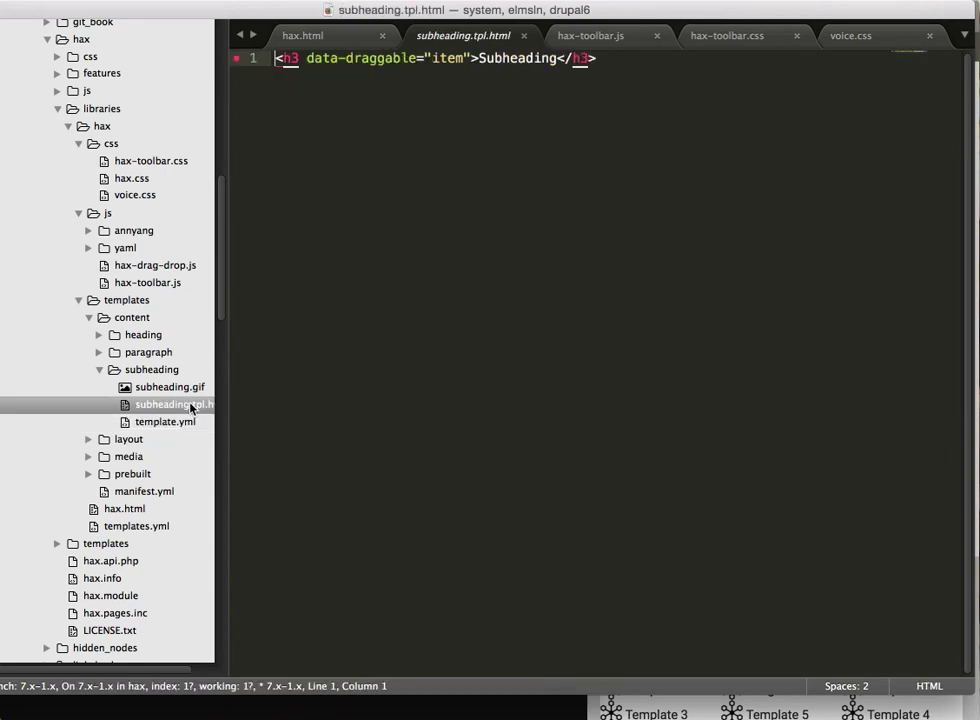
left_click(165, 389)
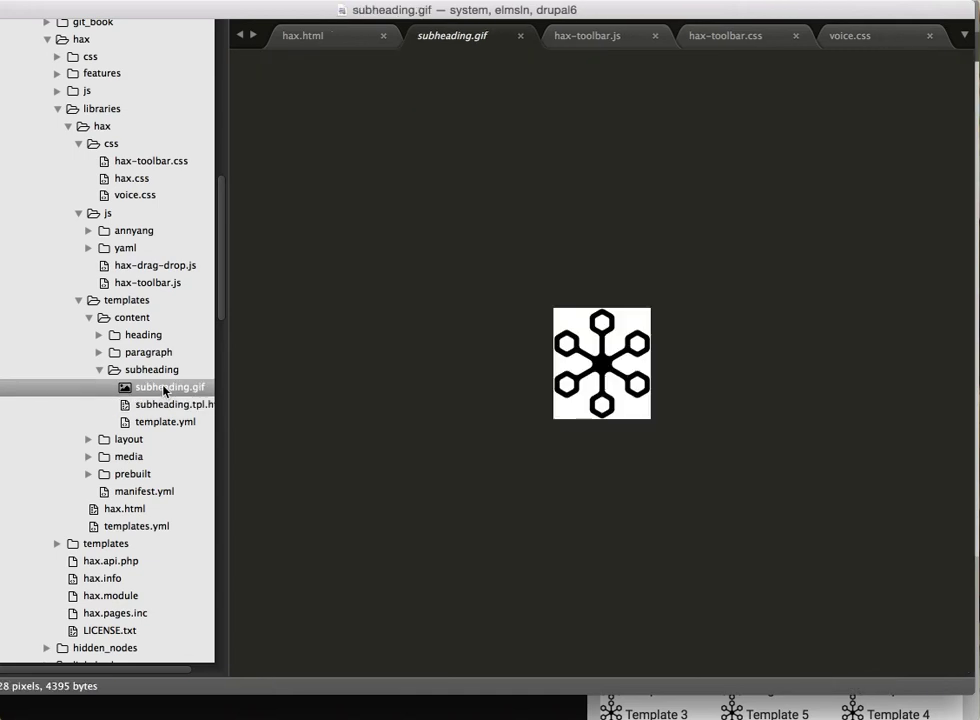
left_click(140, 422)
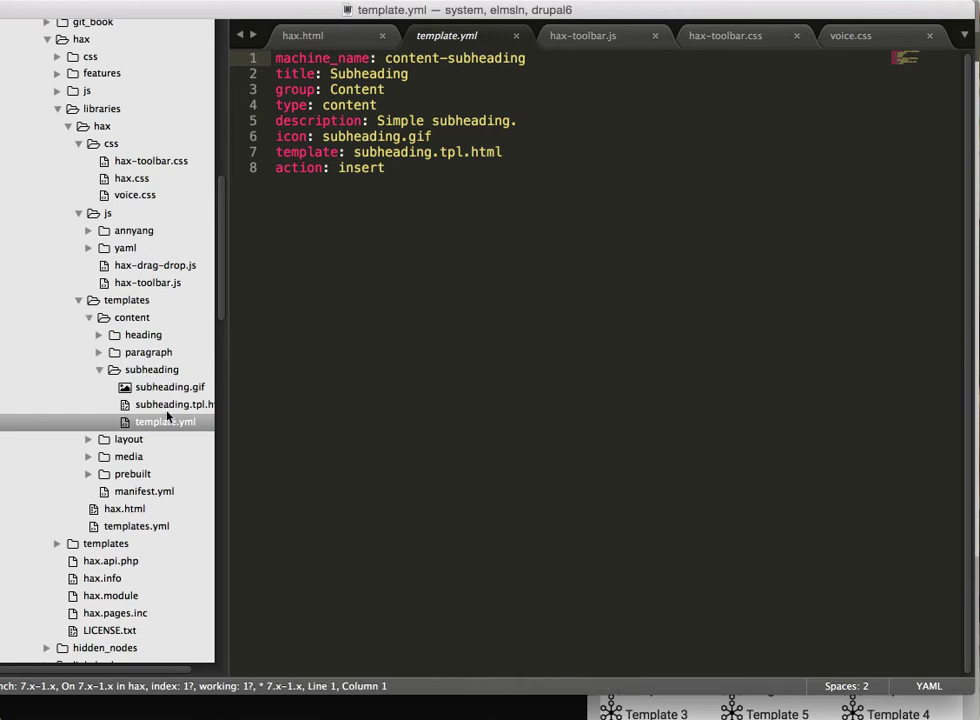
Step: Switch back to Chrome, reload the HAX page, look over the inserted content and select the paragraph above the placeholder image
mouse_move(486, 705)
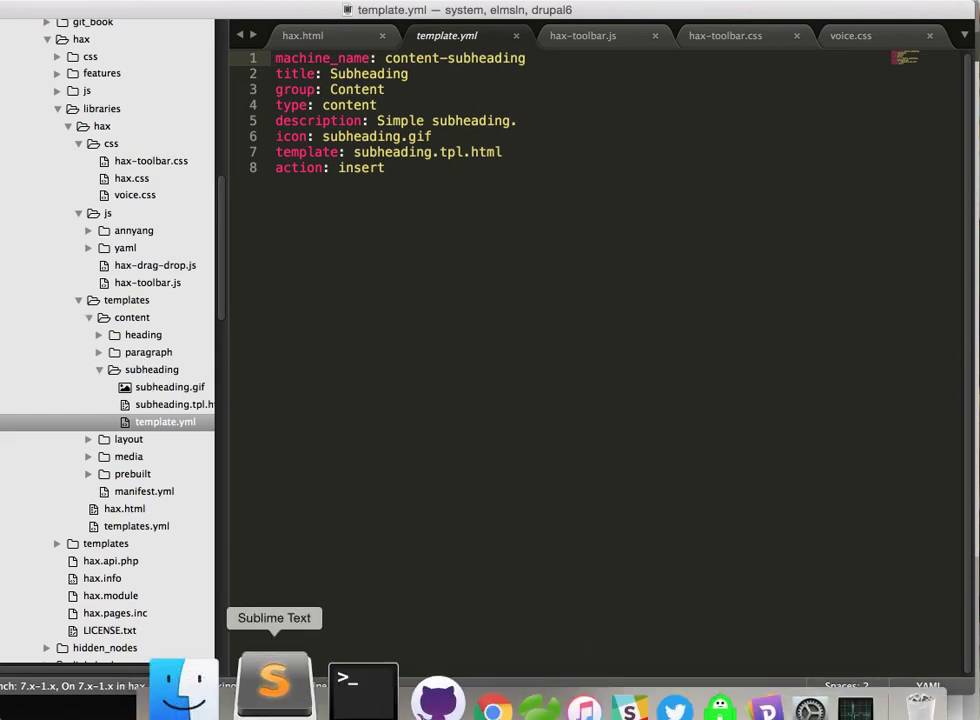
key("super+Tab")
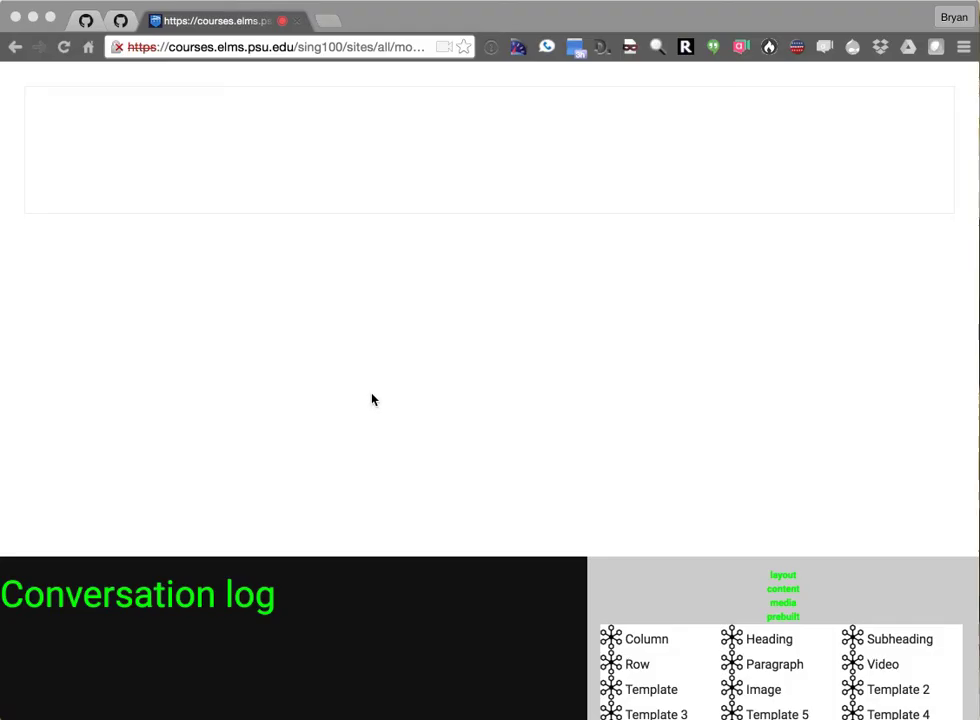
key("super+r")
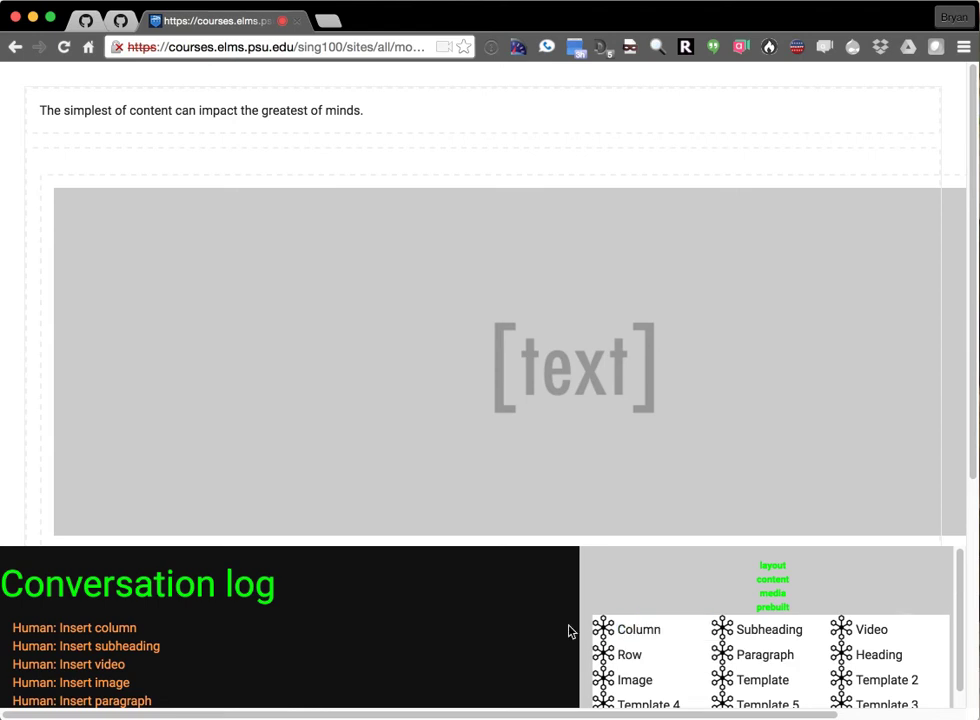
scroll(569, 630, "down", 5)
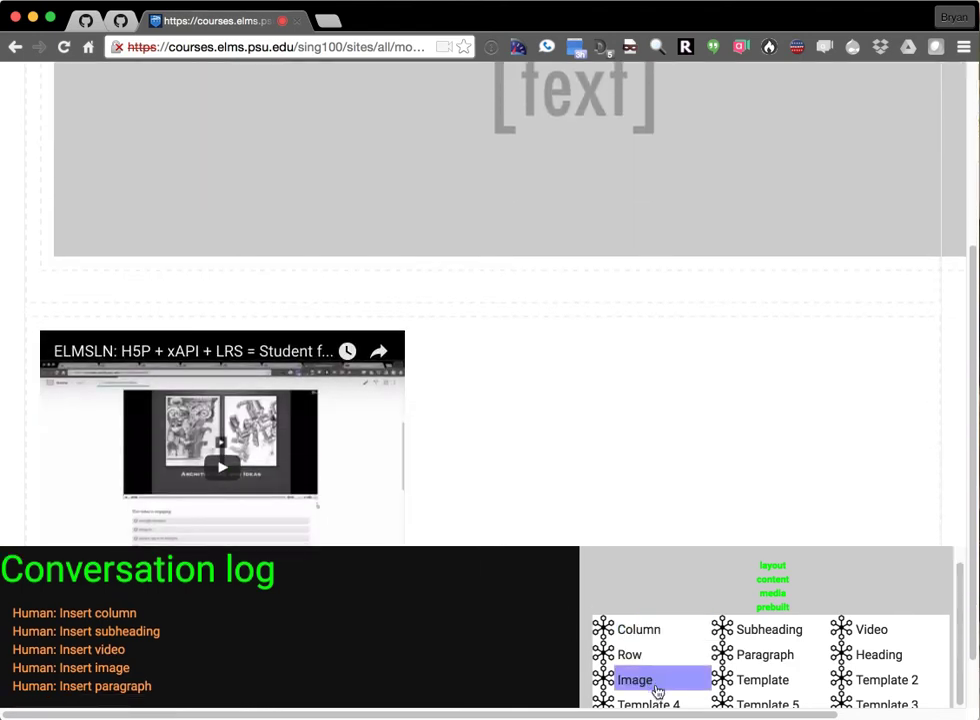
scroll(492, 269, "up", 5)
left_click(492, 109)
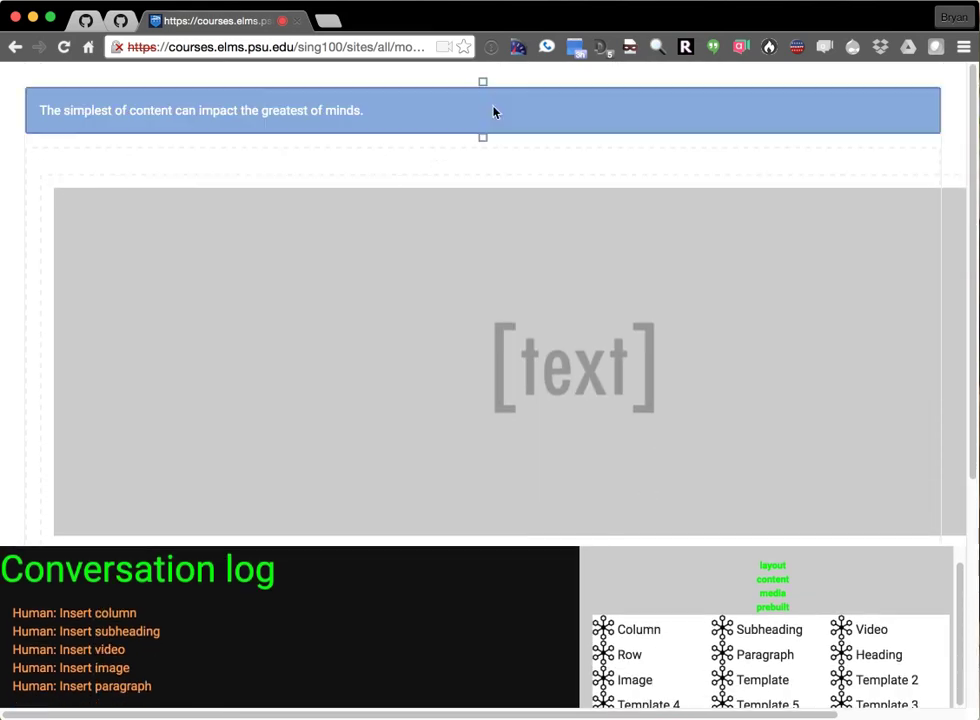
Step: Insert prebuilt templates including Template 3, followed by an image and a row, at the start of the page body
scroll(784, 712, "up", 5)
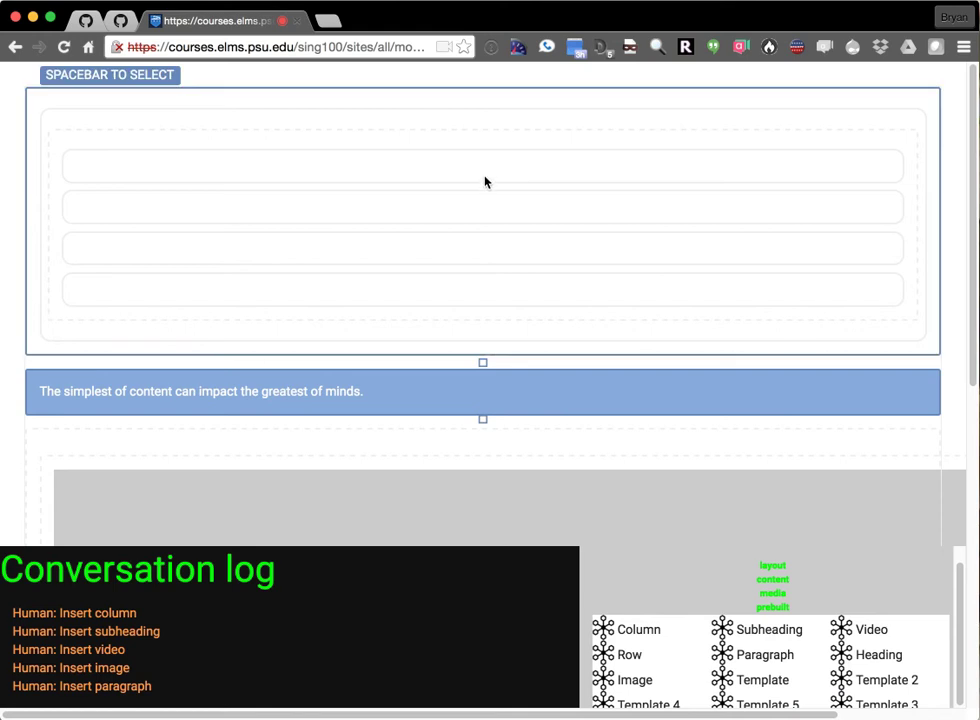
left_click(892, 706)
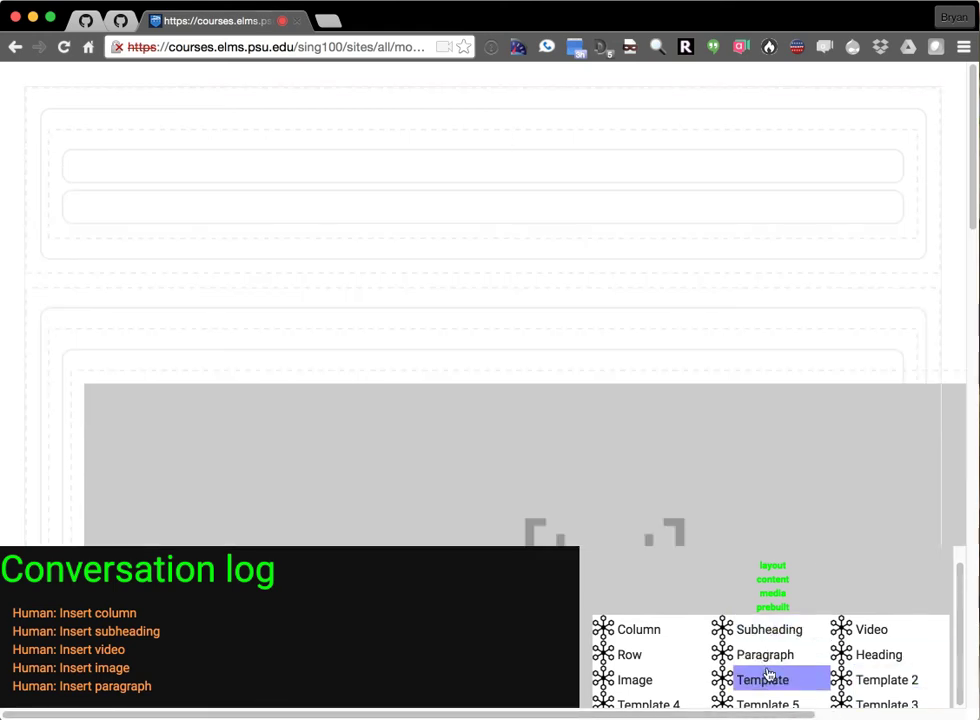
left_click(675, 665)
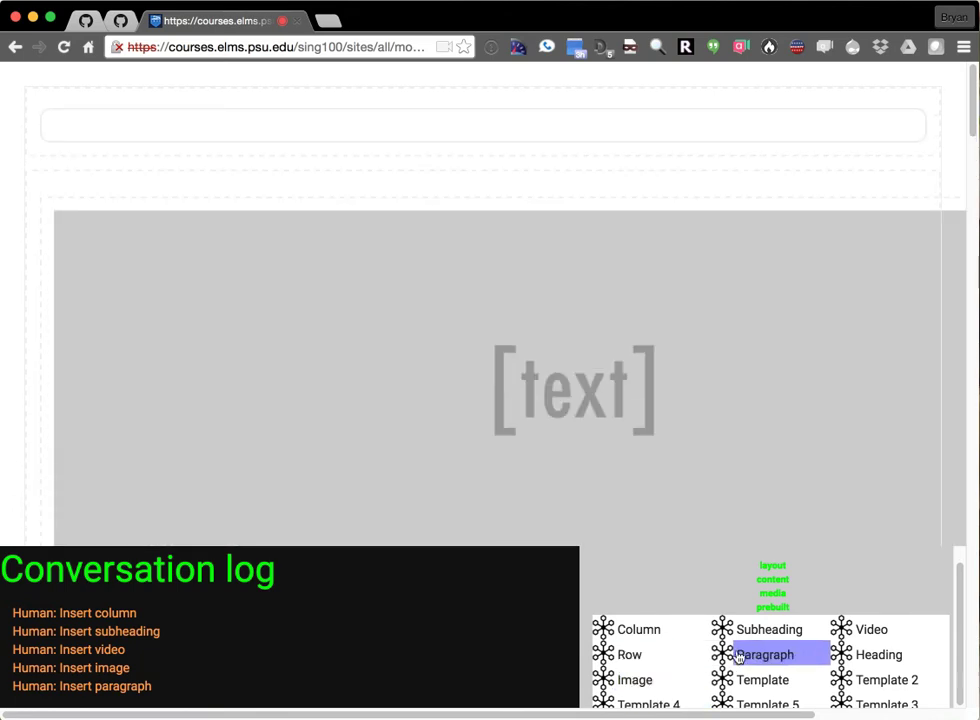
Step: Insert a paragraph, a heading, a video, a subheading, a column and another paragraph at the start of the page body
left_click(866, 654)
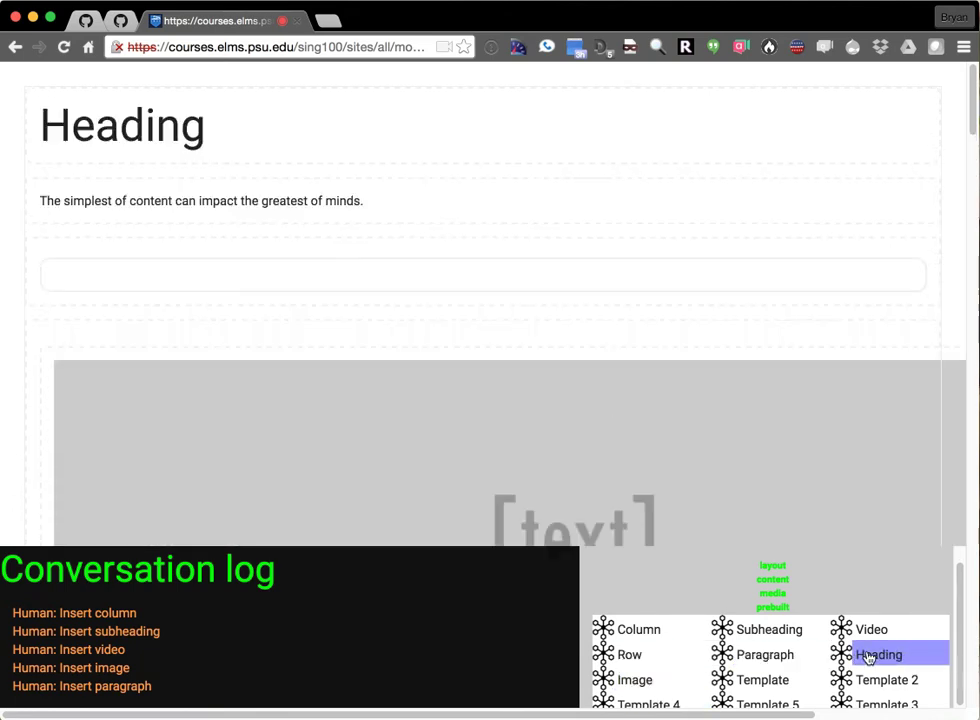
left_click(879, 639)
left_click(750, 630)
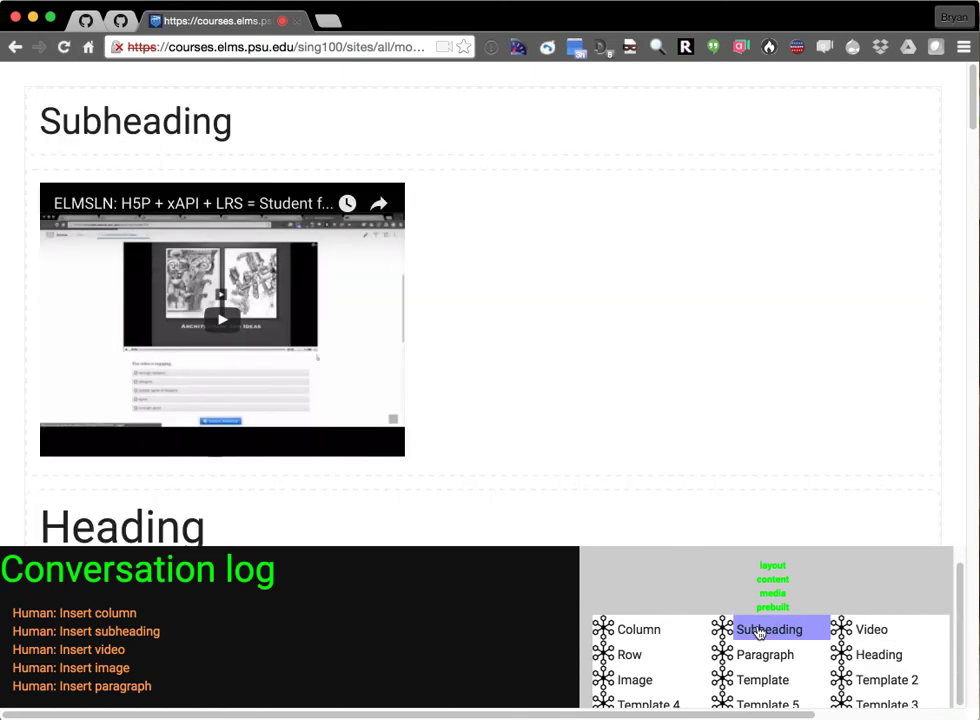
left_click(662, 634)
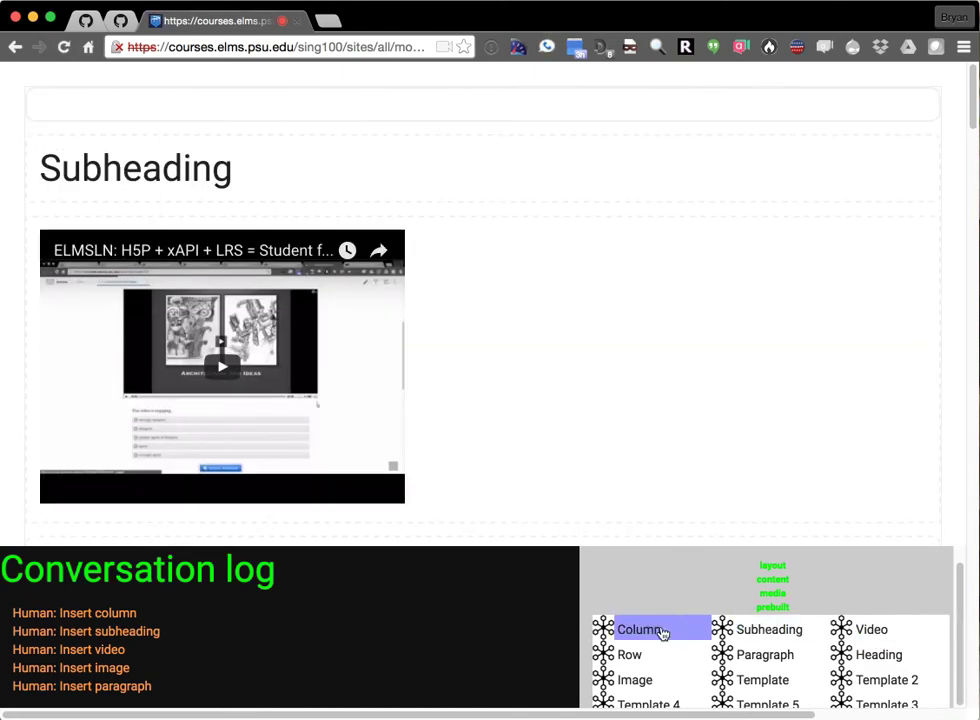
left_click(736, 662)
Step: Try to move the subheading into the empty column, and move the video into that column
left_click(534, 232)
left_click_drag(545, 229, 546, 146)
left_click(525, 376)
left_click_drag(525, 376, 612, 186)
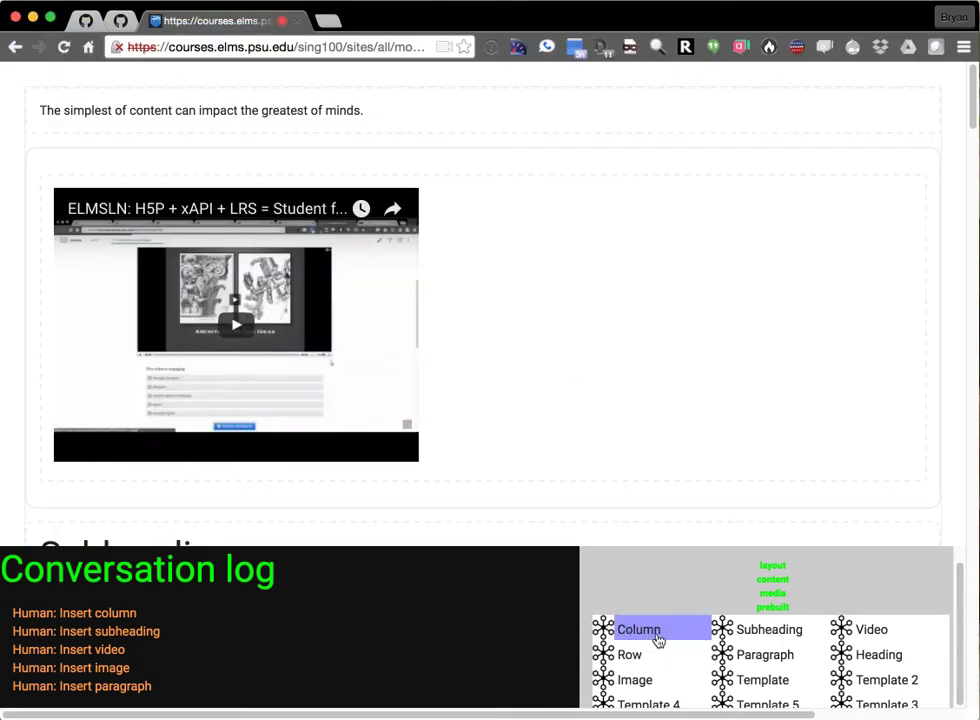
Step: Insert three columns and four rows above the existing content
triple_click(661, 636)
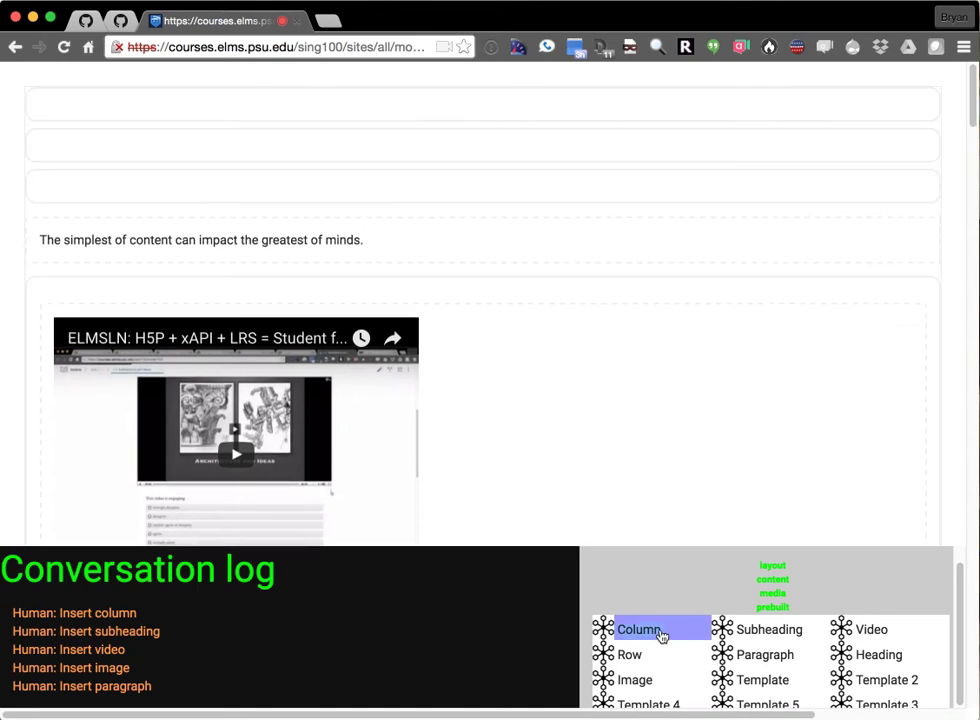
left_click(672, 661)
triple_click(671, 664)
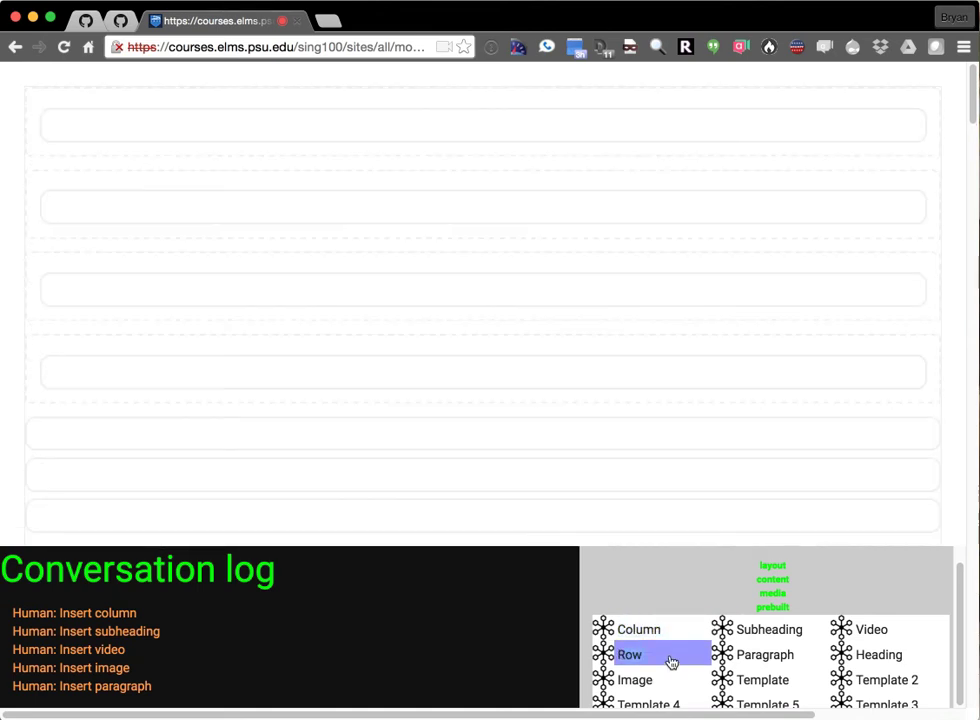
Step: Insert two paragraphs and move them into the second and third rows beneath their empty columns
left_click_drag(768, 656, 382, 126)
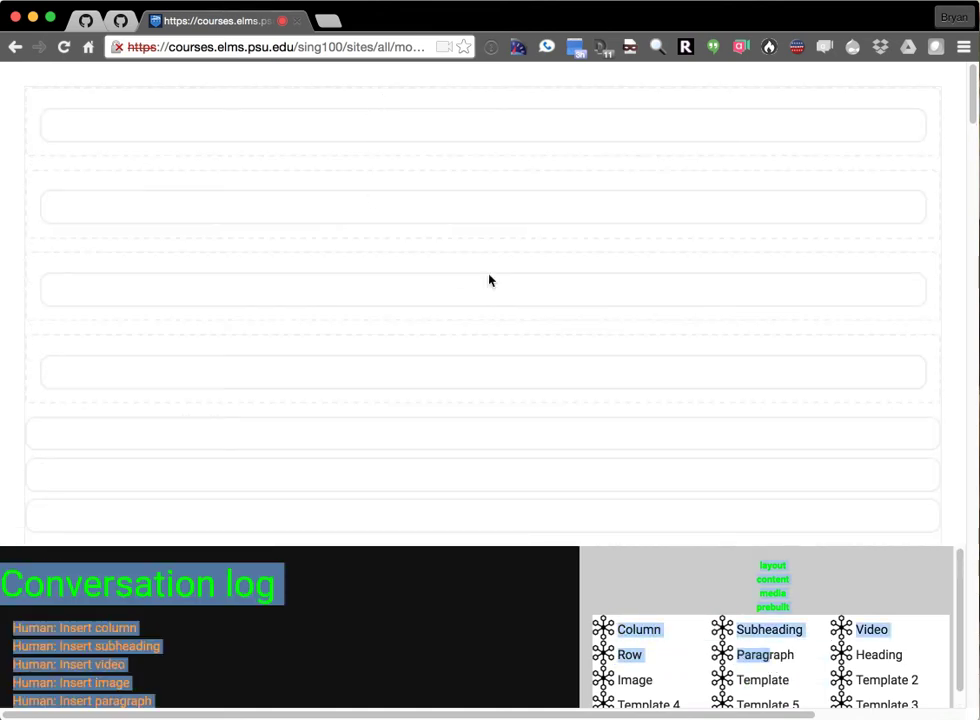
double_click(768, 655)
left_click(270, 178)
left_click_drag(270, 178, 322, 374)
left_click_drag(310, 113, 328, 267)
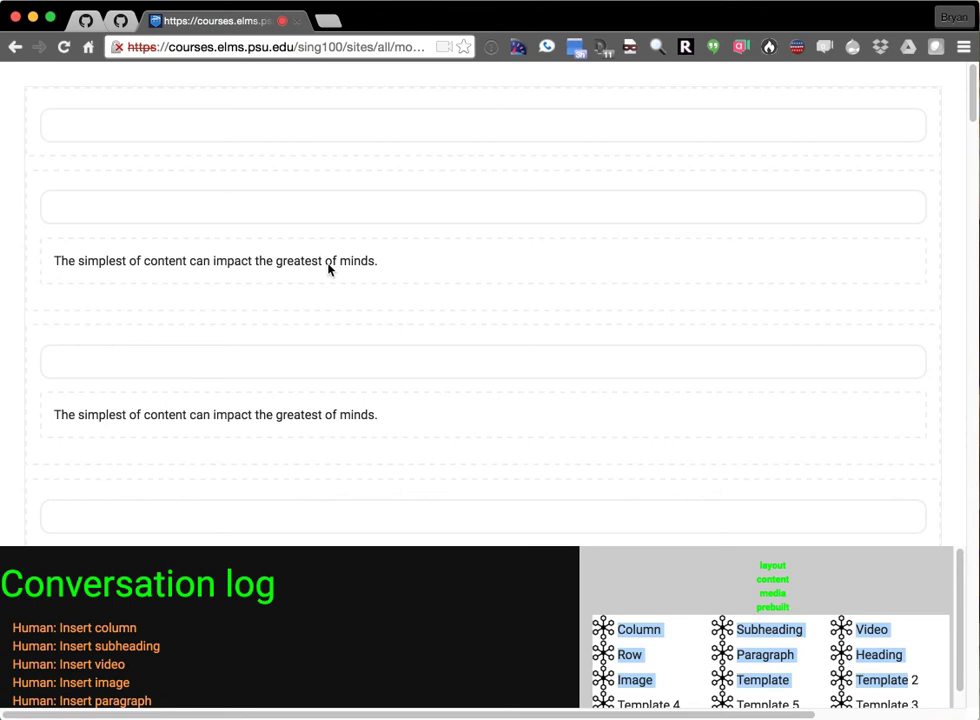
left_click(329, 268)
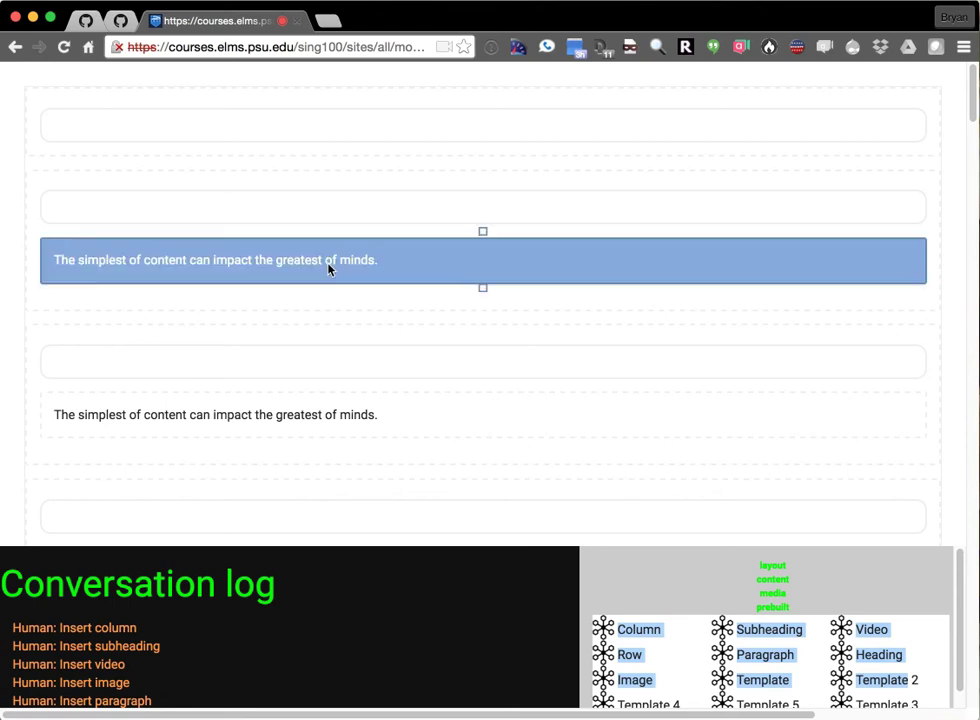
left_click(379, 298)
Step: Insert a video and move it into the second row together with its paragraph
left_click(868, 631)
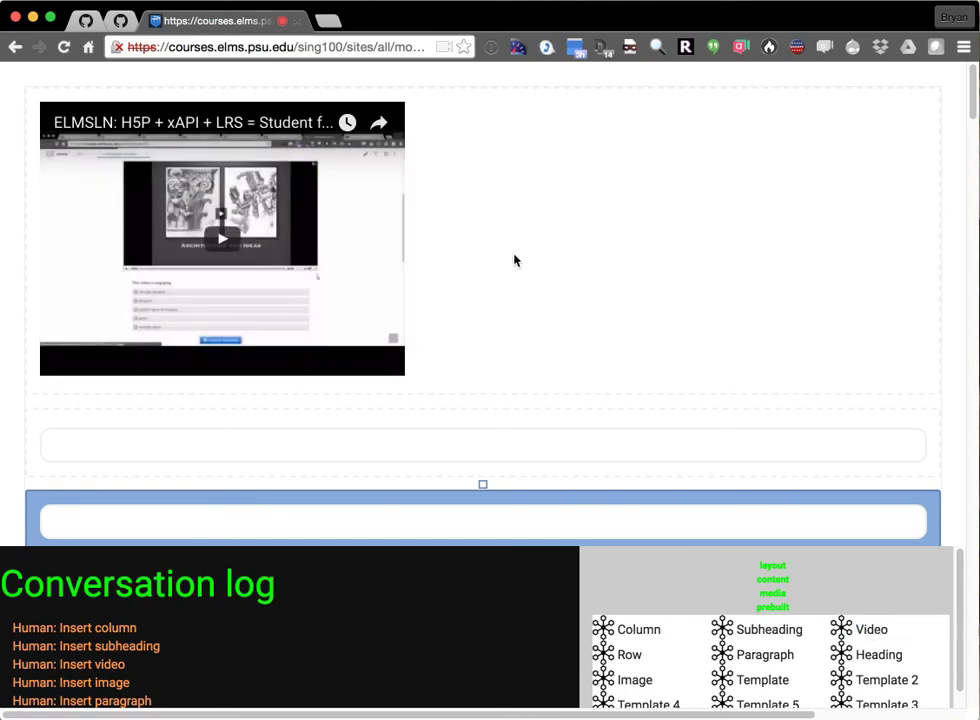
left_click(543, 248)
left_click_drag(543, 248, 527, 505)
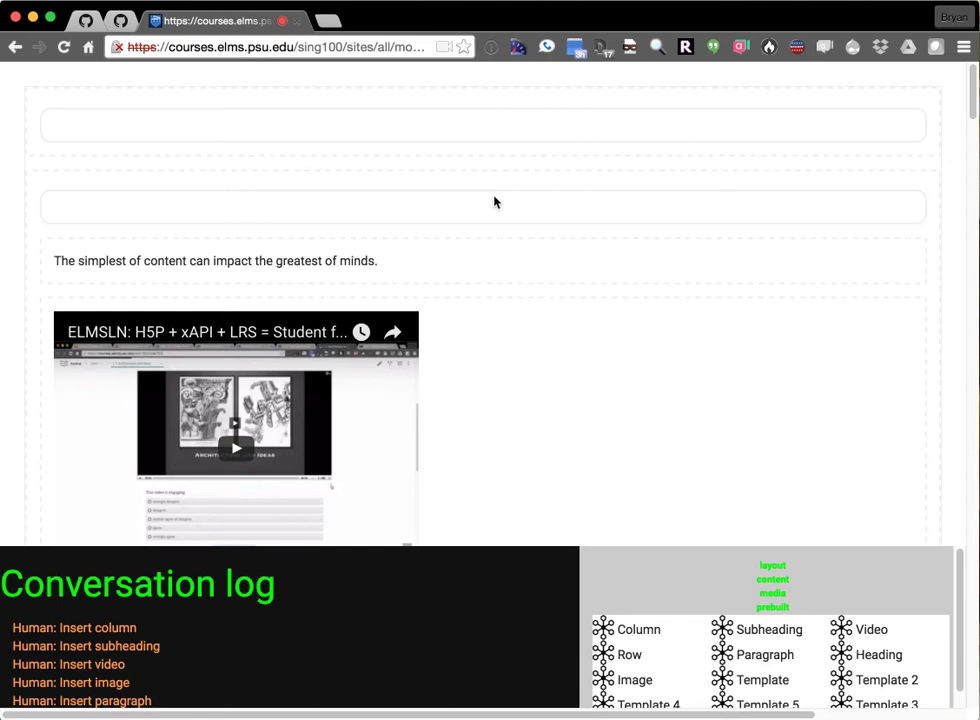
Step: Inspect the markup of the second row's empty column and its surrounding elements in the developer tools, then close them
right_click(464, 221)
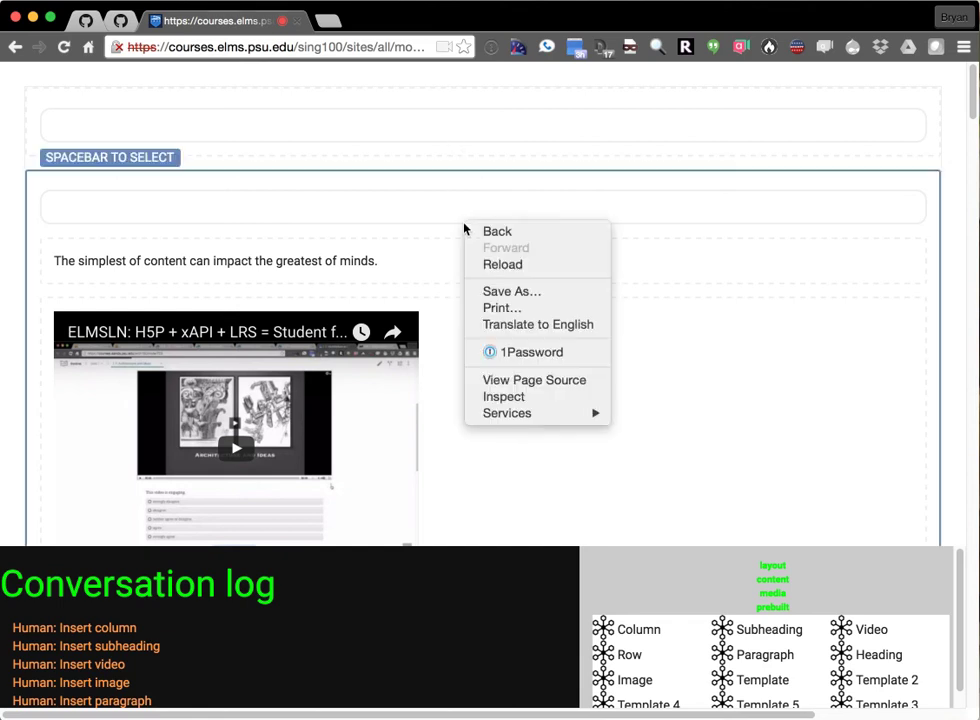
left_click(515, 398)
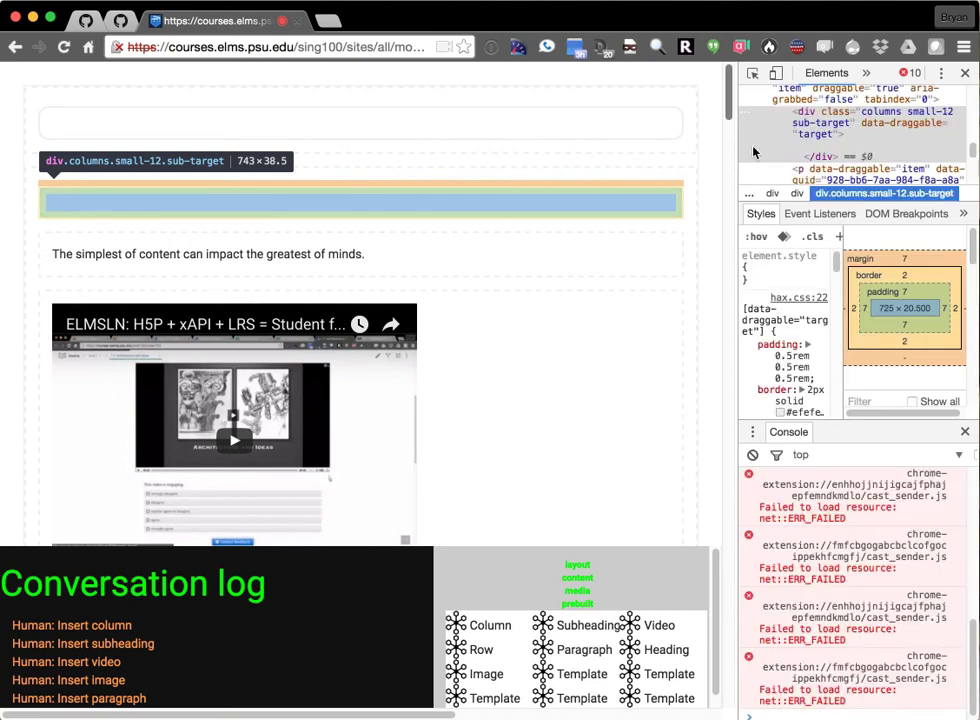
scroll(847, 650, "up", 5)
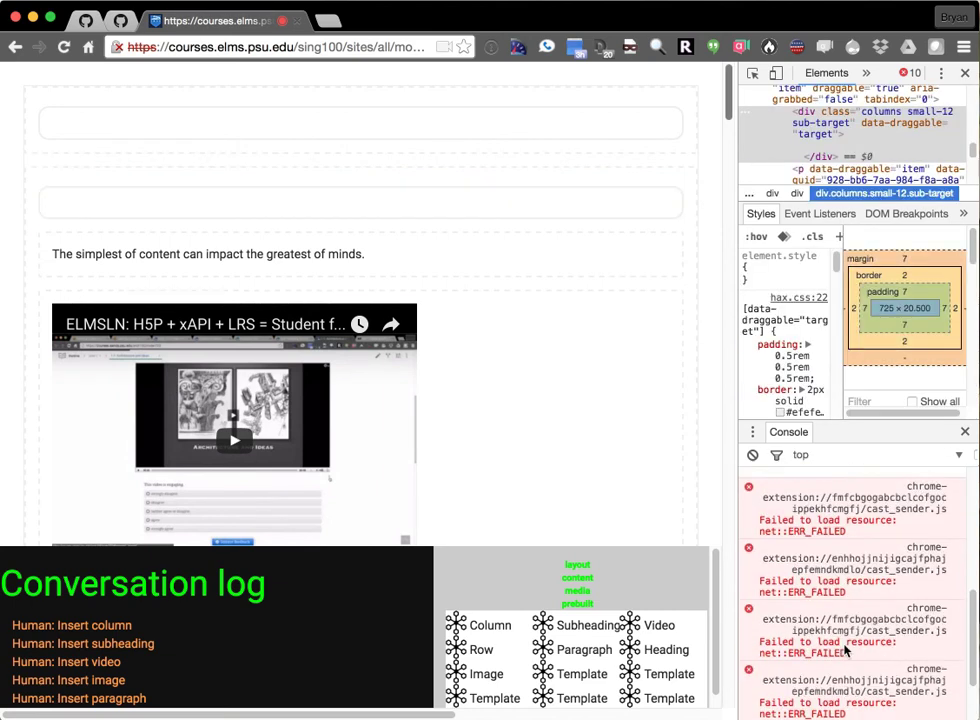
scroll(847, 650, "down", 1)
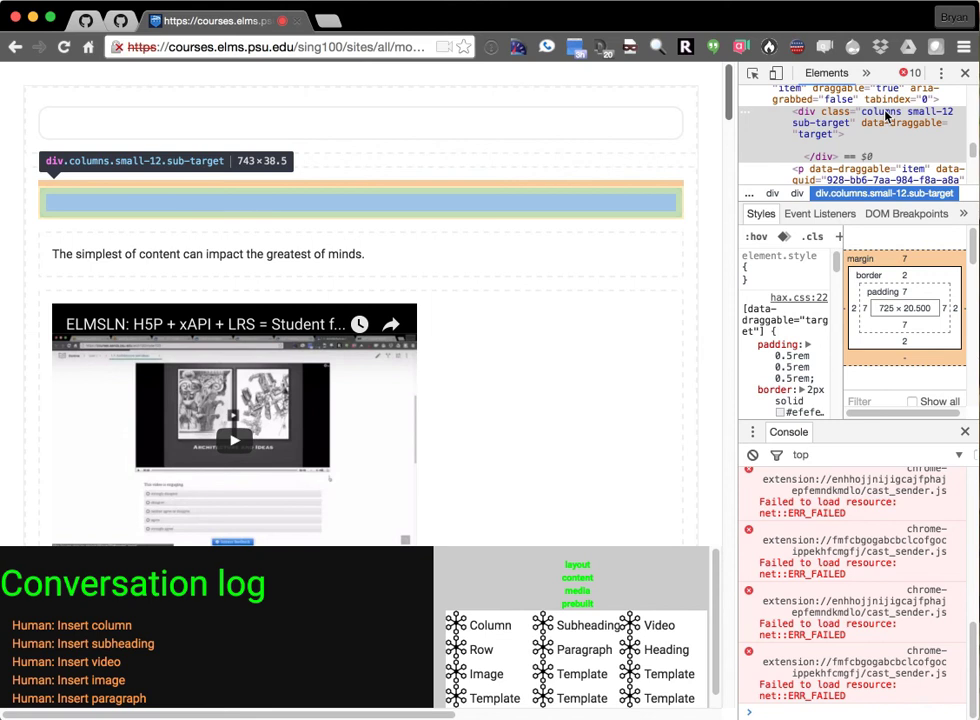
scroll(885, 116, "up", 2)
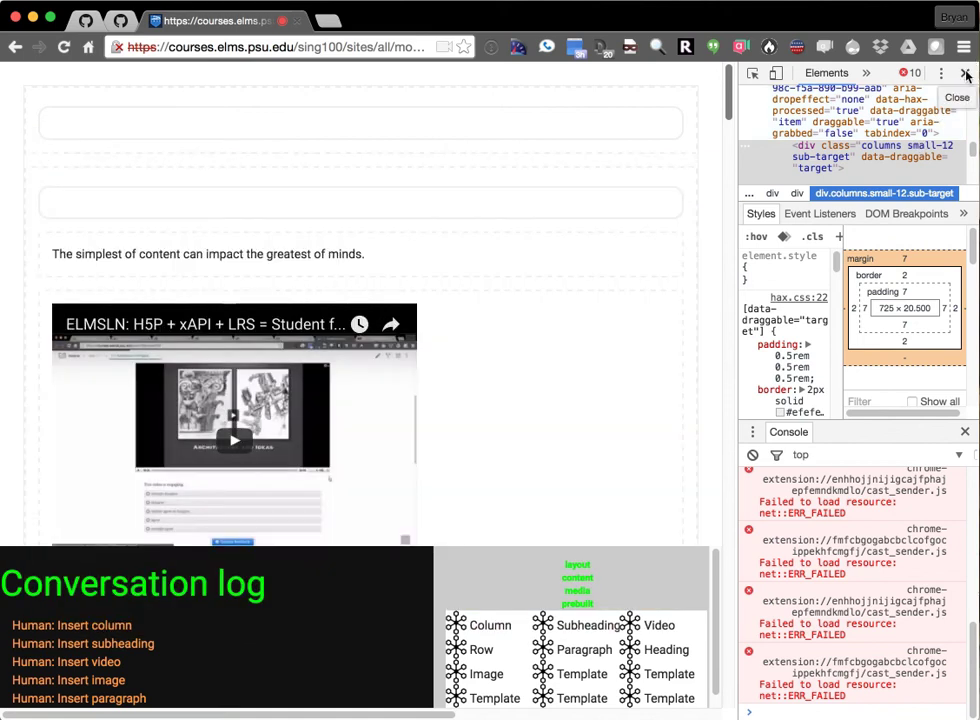
left_click(966, 74)
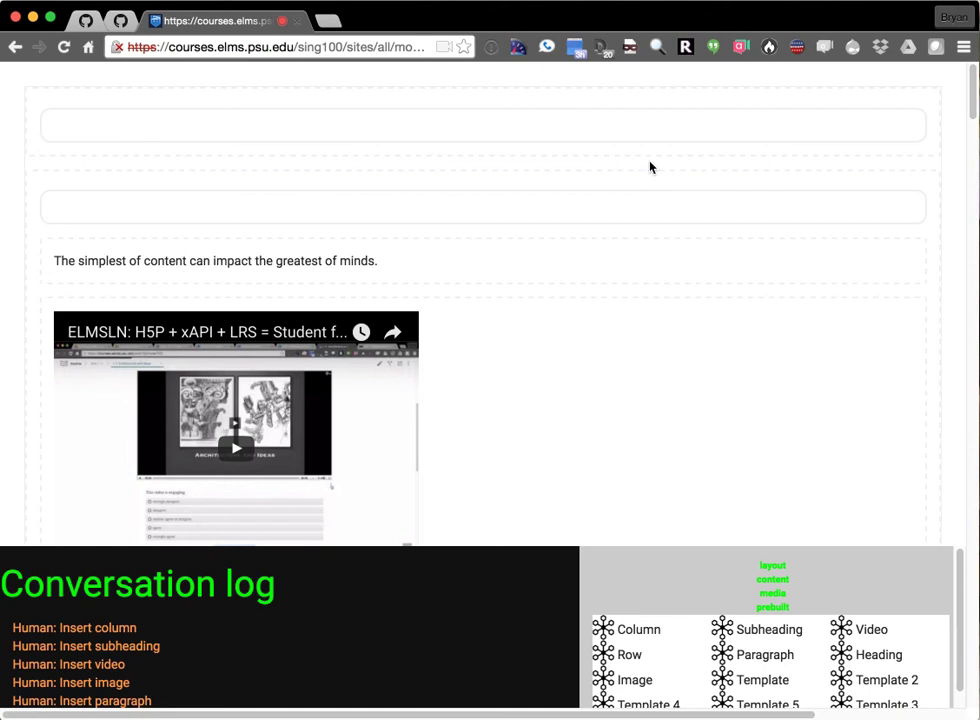
Step: Reload the page to clear the body and insert Template 4, Template 2, Template 5 and Template 3
key("super+r")
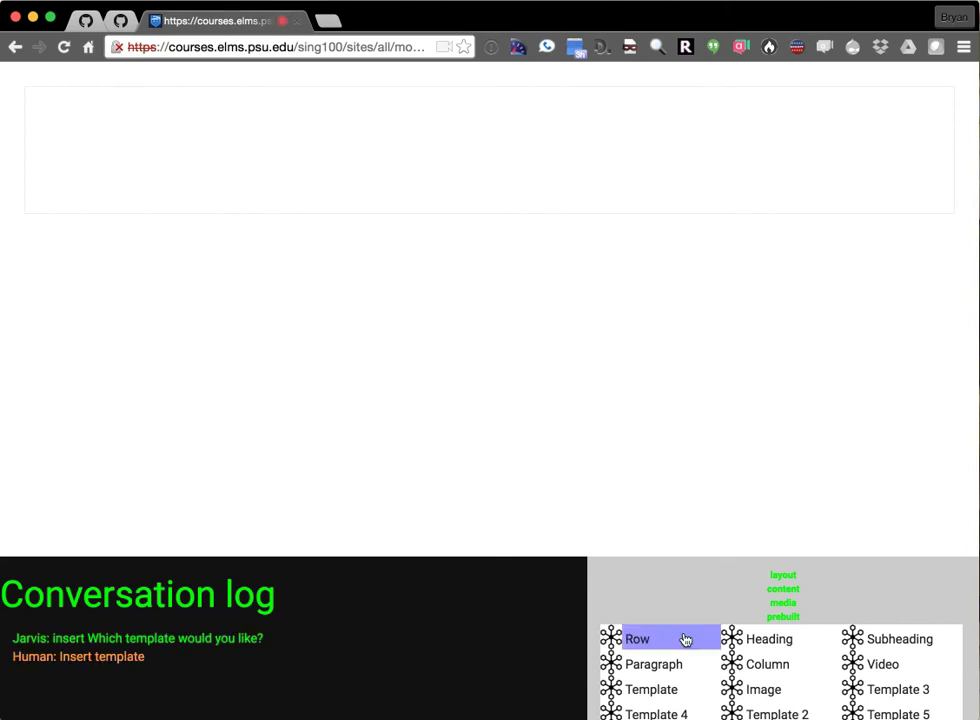
left_click(695, 714)
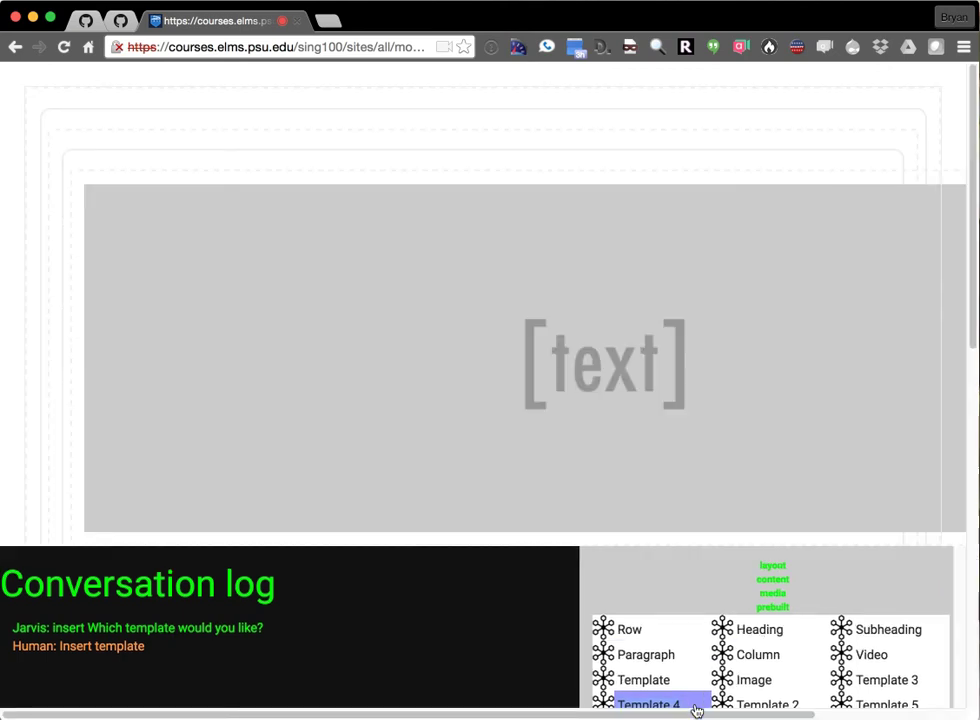
left_click(749, 699)
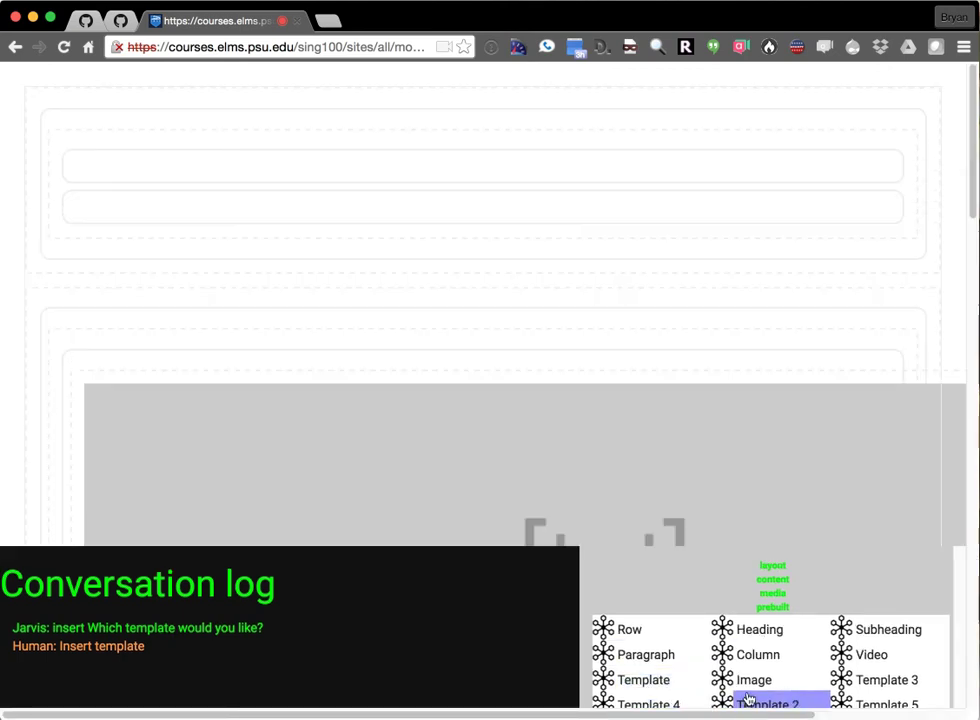
left_click(860, 701)
left_click(868, 684)
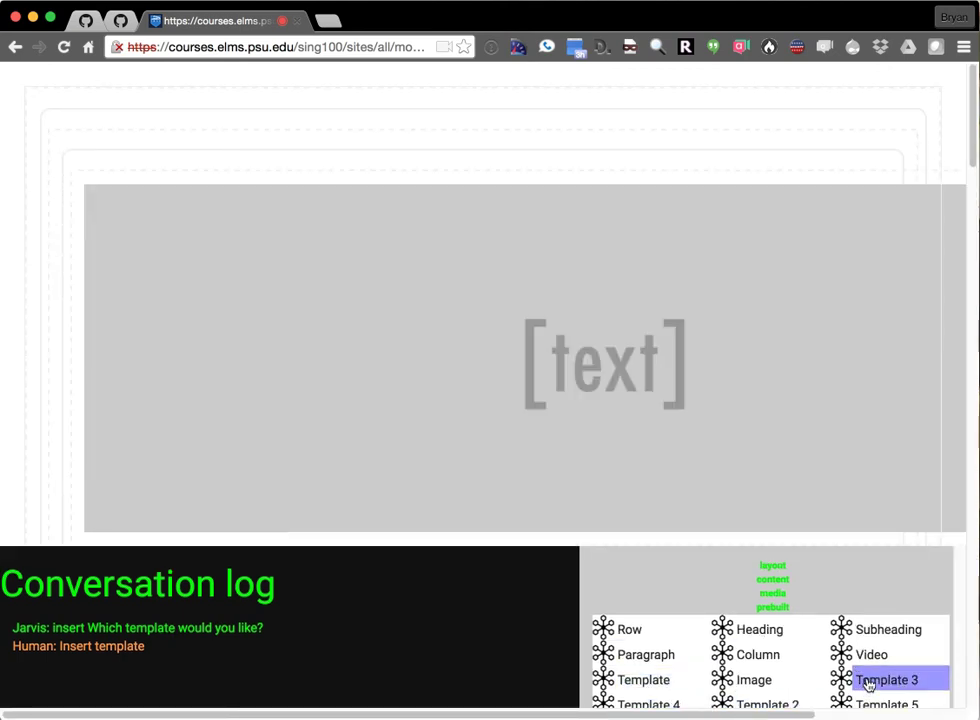